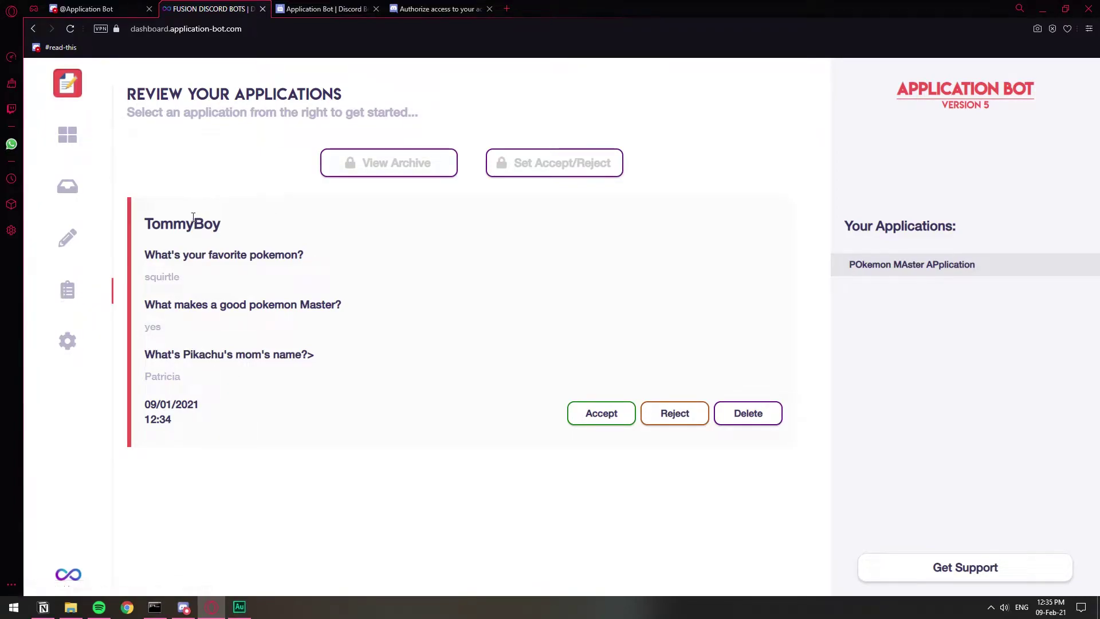
pyautogui.moveTo(161, 224); pyautogui.dragTo(248, 238)
pyautogui.click(265, 245)
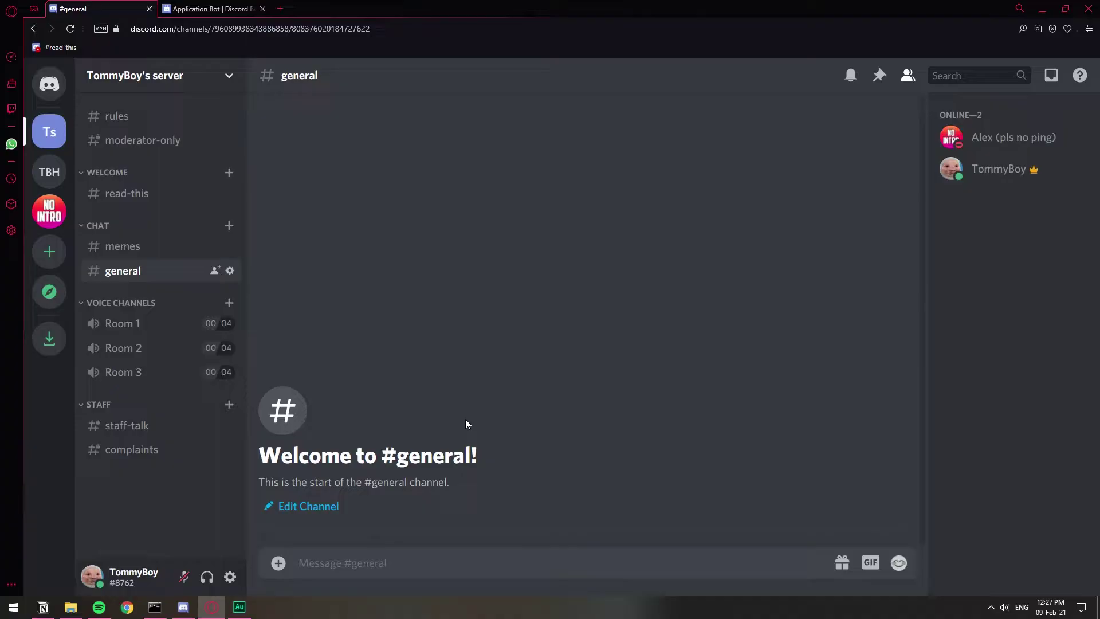
# - Add Application Bot to the account owner's own Discord server and authorize it with the Administrator permission
pyautogui.click(191, 6)
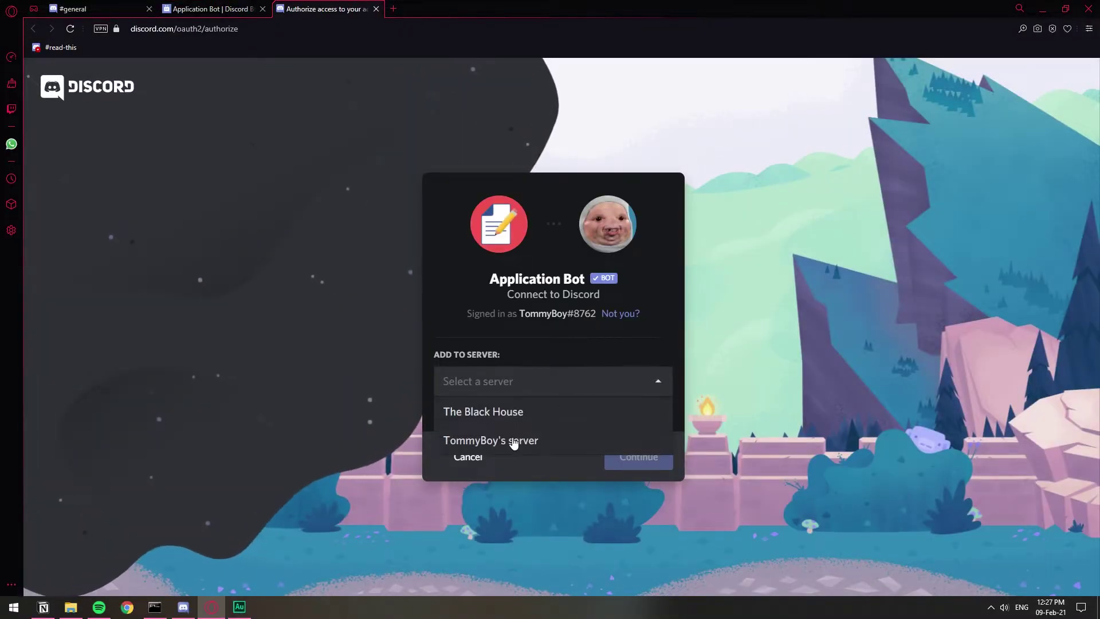
pyautogui.click(546, 441)
pyautogui.click(616, 455)
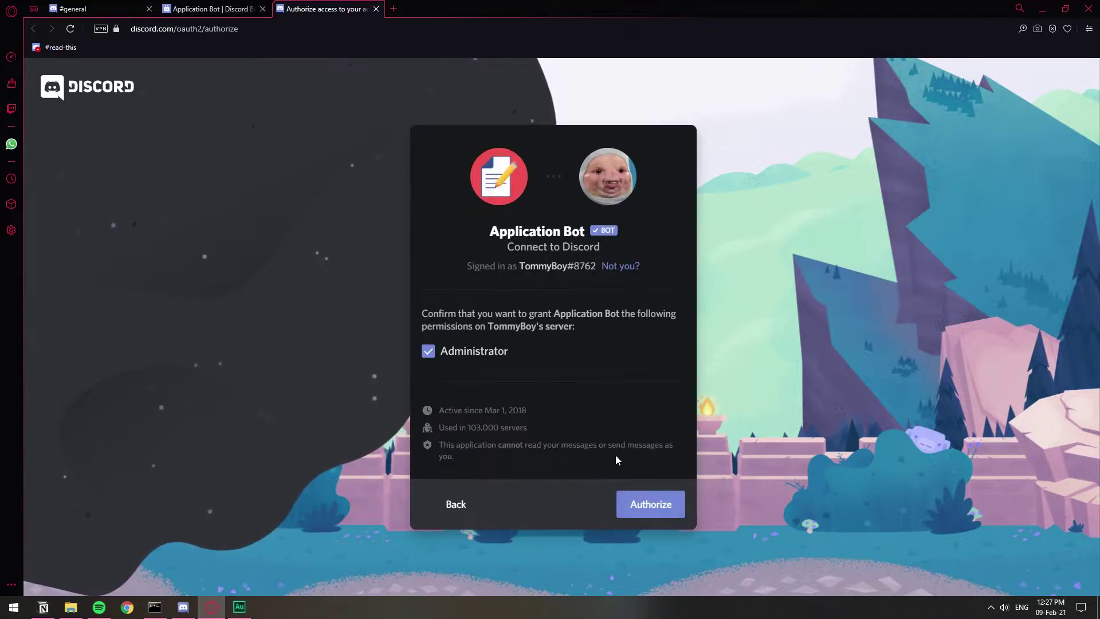
pyautogui.click(647, 507)
pyautogui.click(459, 420)
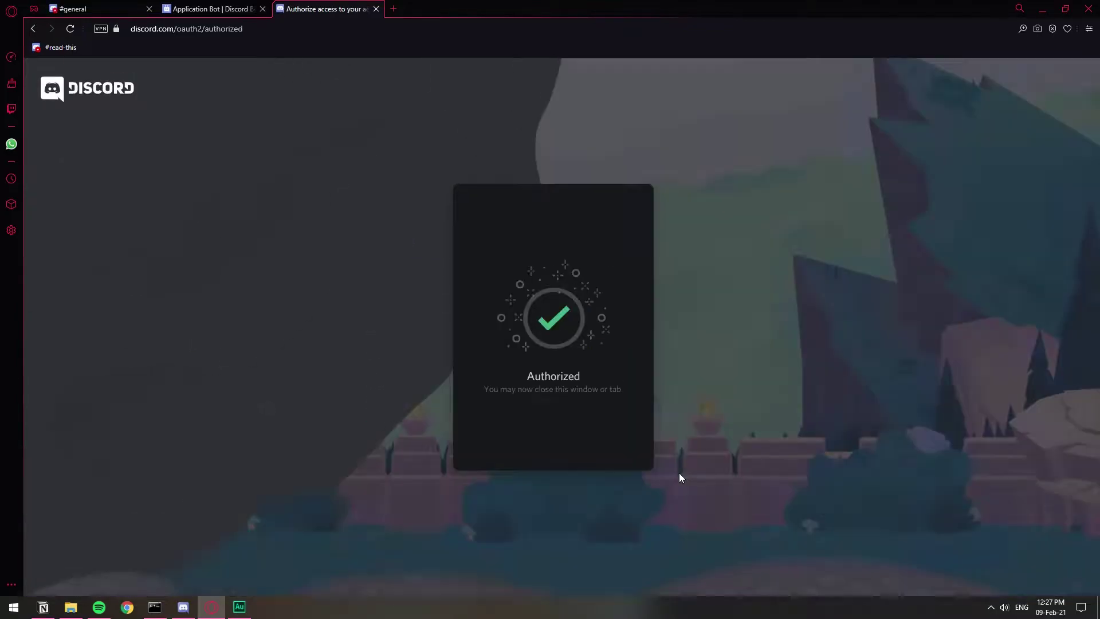
# - Send the %help command in the server's general channel
pyautogui.click(75, 9)
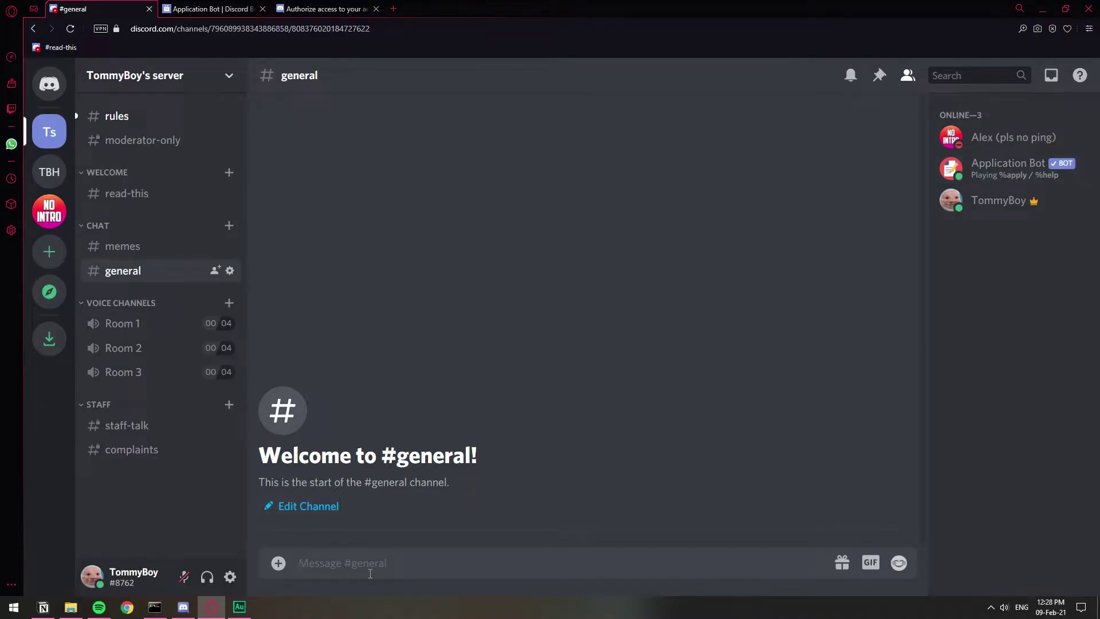
pyautogui.write('%help')
pyautogui.press('Return')
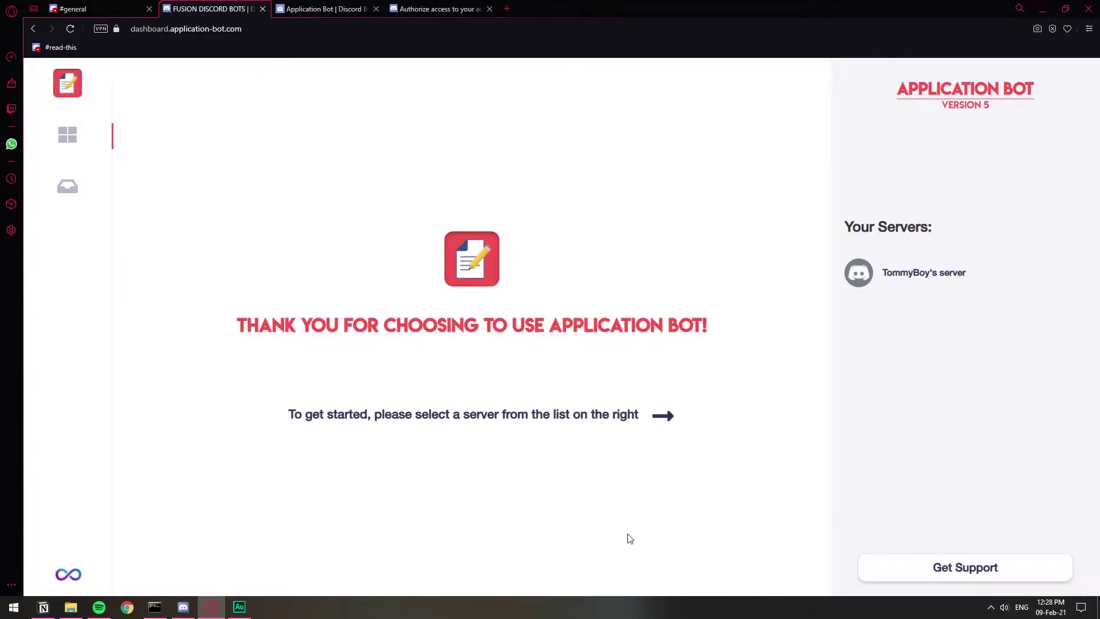
# - Select the account owner's server in the Application Bot dashboard, then create a new application and open it for designing
pyautogui.click(911, 281)
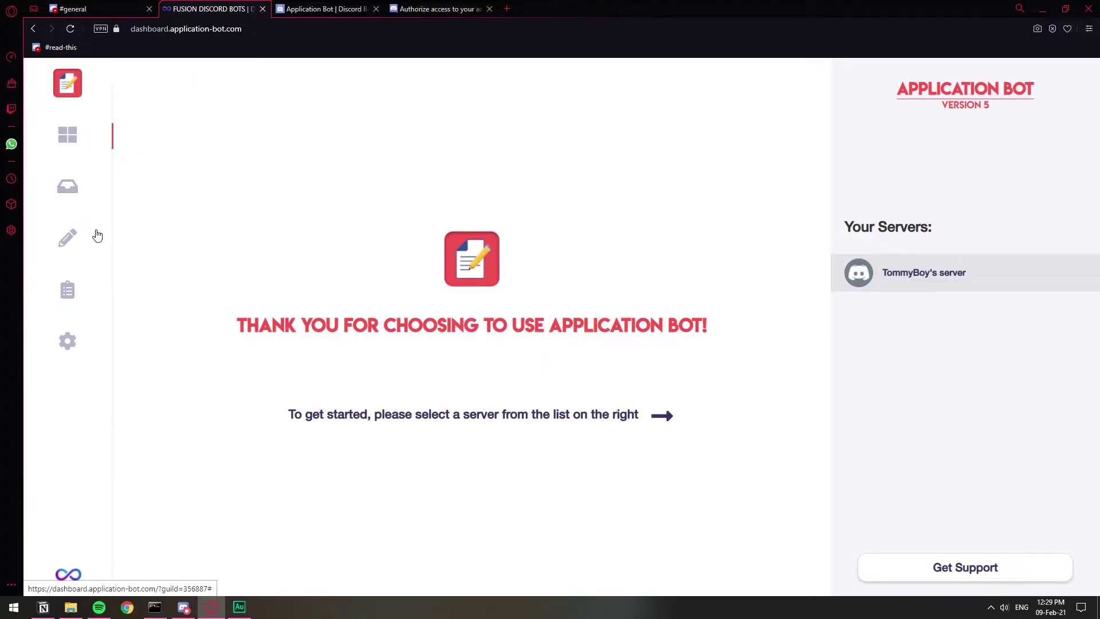
pyautogui.click(78, 240)
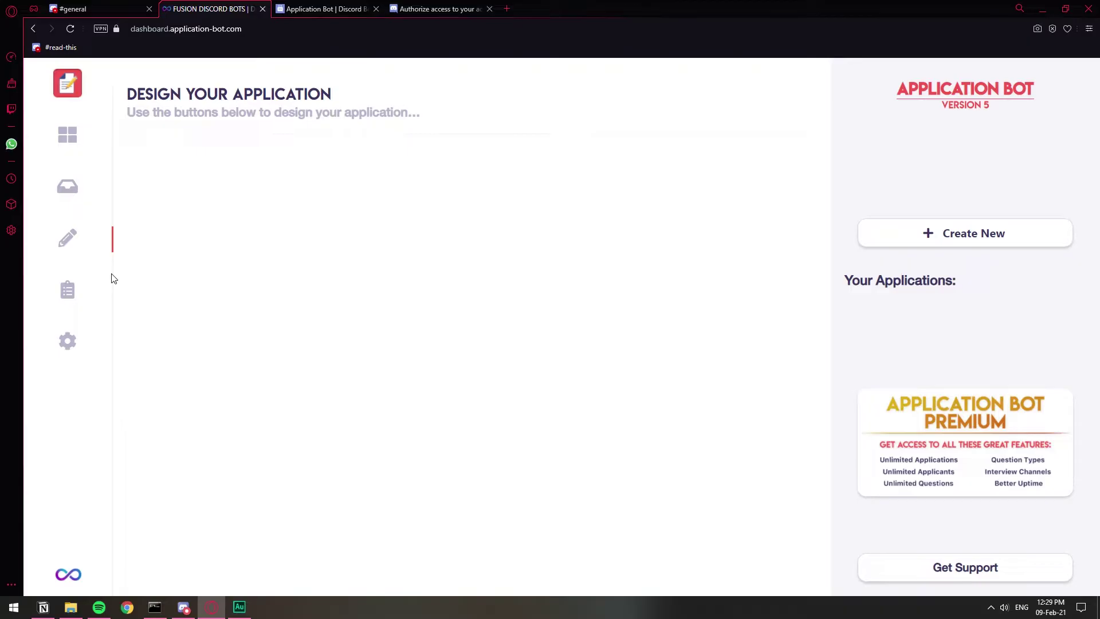
pyautogui.click(72, 295)
pyautogui.click(82, 246)
pyautogui.click(953, 239)
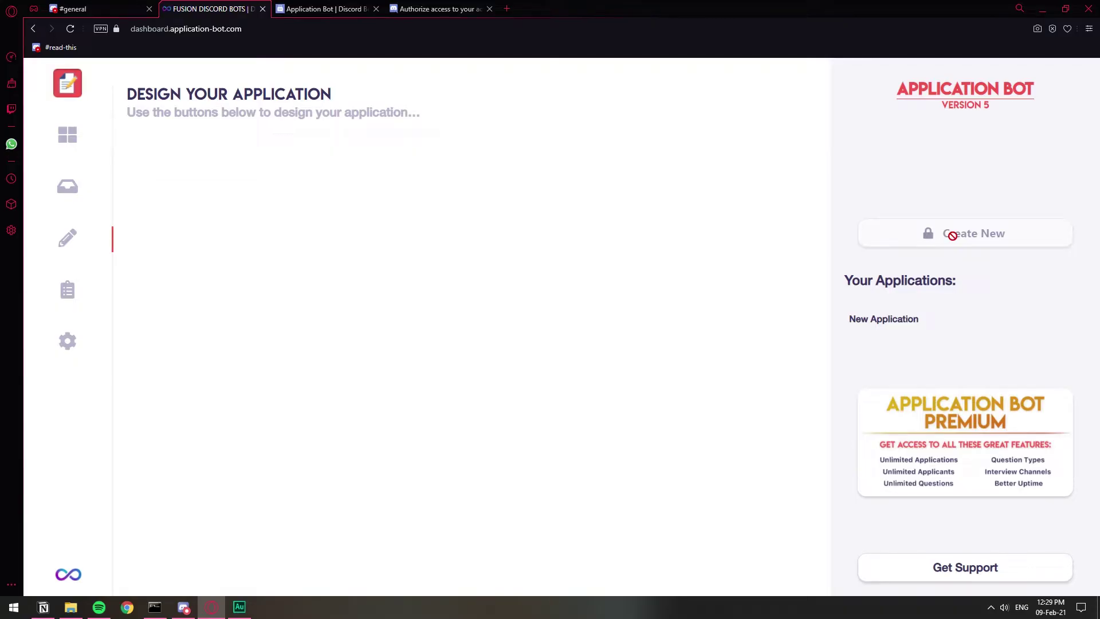
pyautogui.click(881, 322)
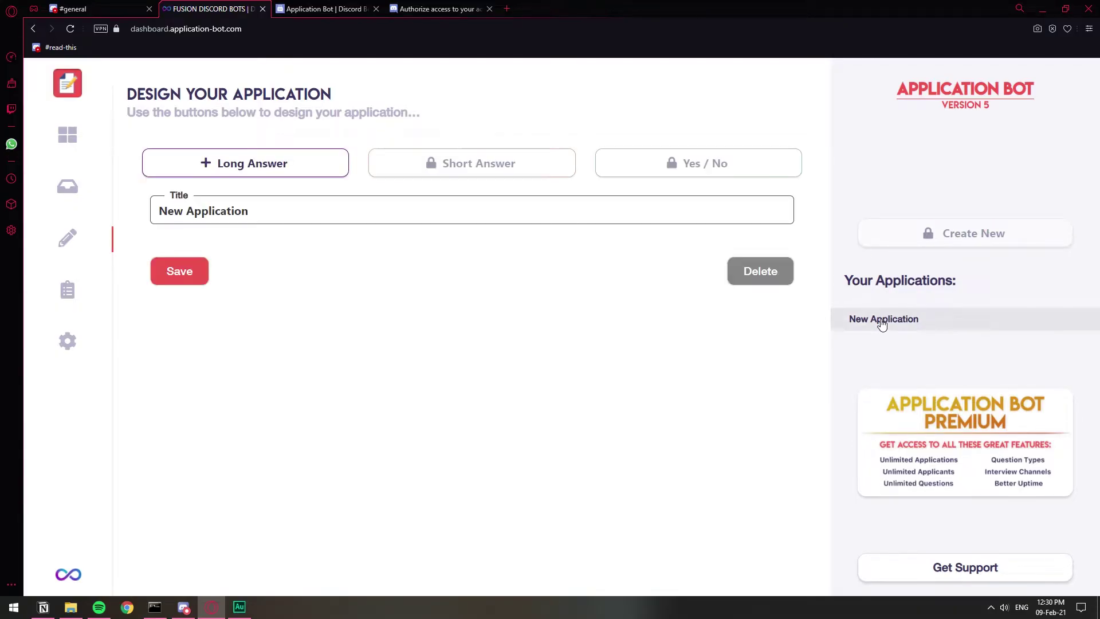
# - Set the application's title to "pOkemon mAster aPplication" and save it
pyautogui.moveTo(260, 209); pyautogui.dragTo(155, 211)
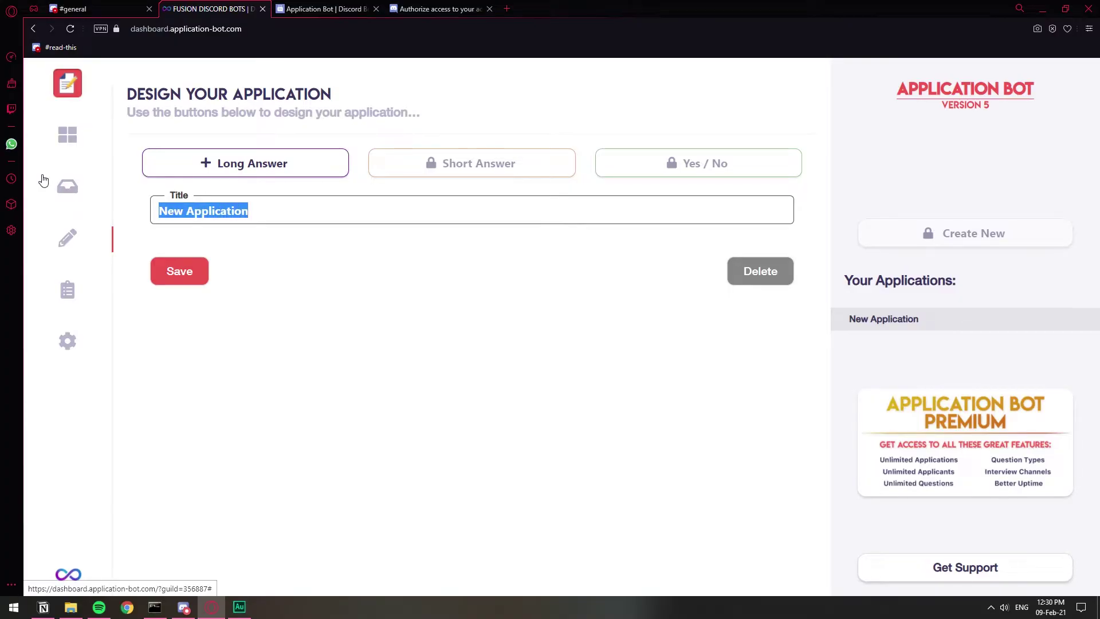
pyautogui.write('pOkemon mAs')
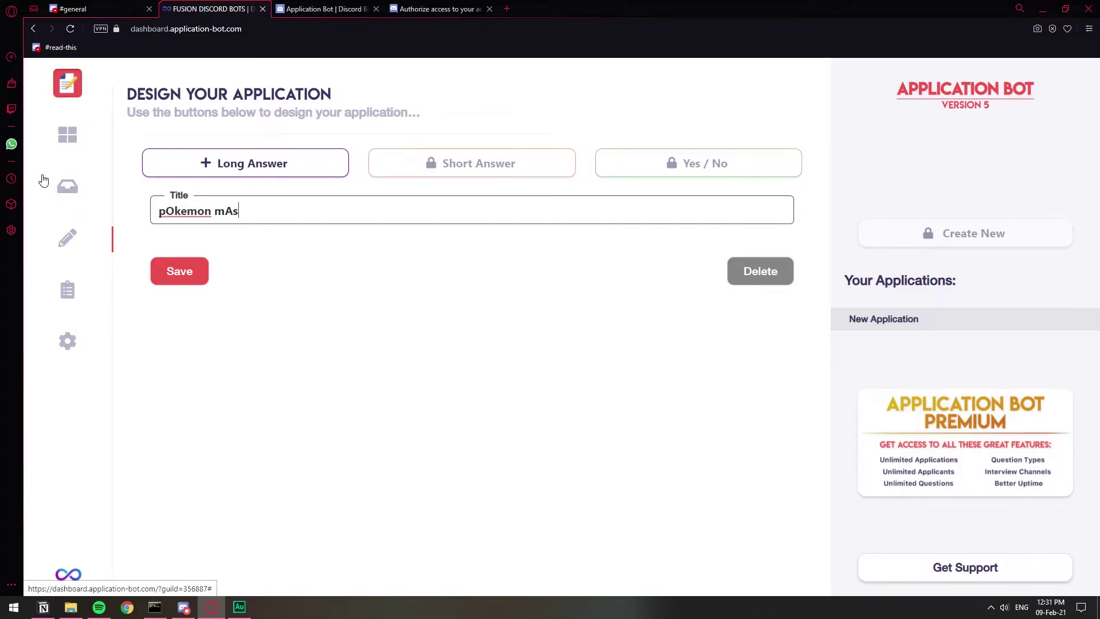
pyautogui.write('ter aPplication')
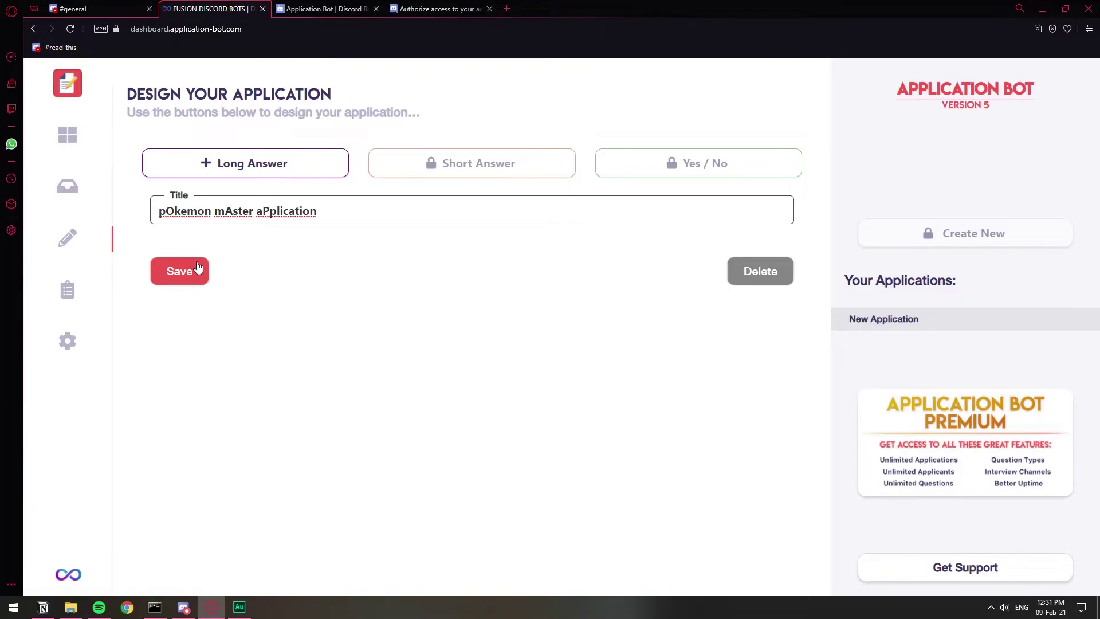
pyautogui.click(195, 270)
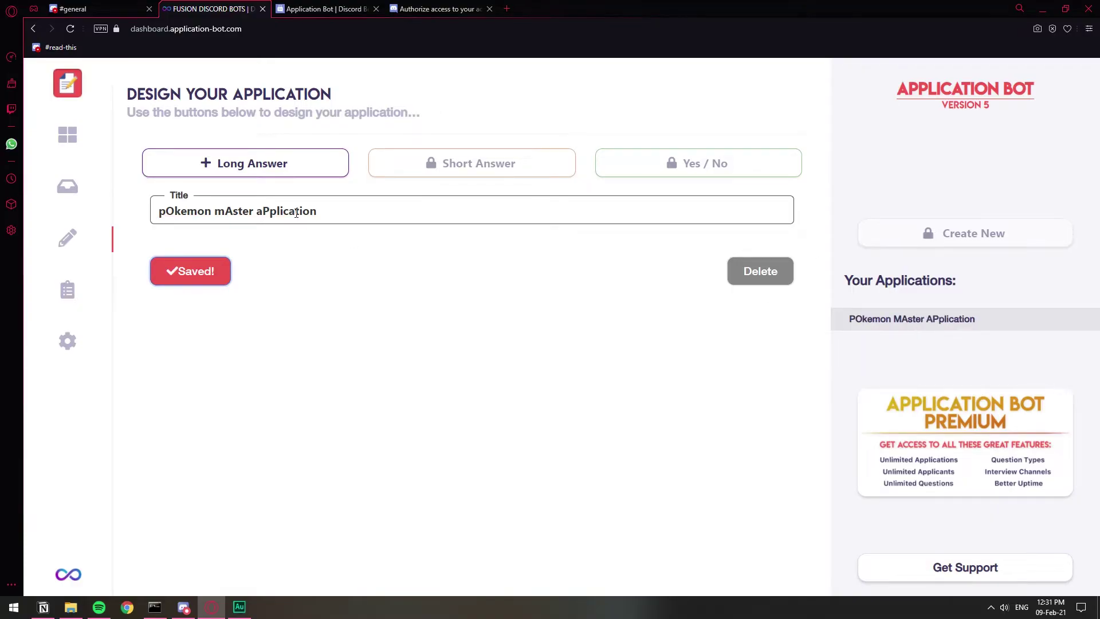
# - Add the long-answer questions "What's your favorite pokemon?", "What makes a good pokemon Master?" and "What's Pikachu's mom's name?>", and save the application
pyautogui.click(256, 167)
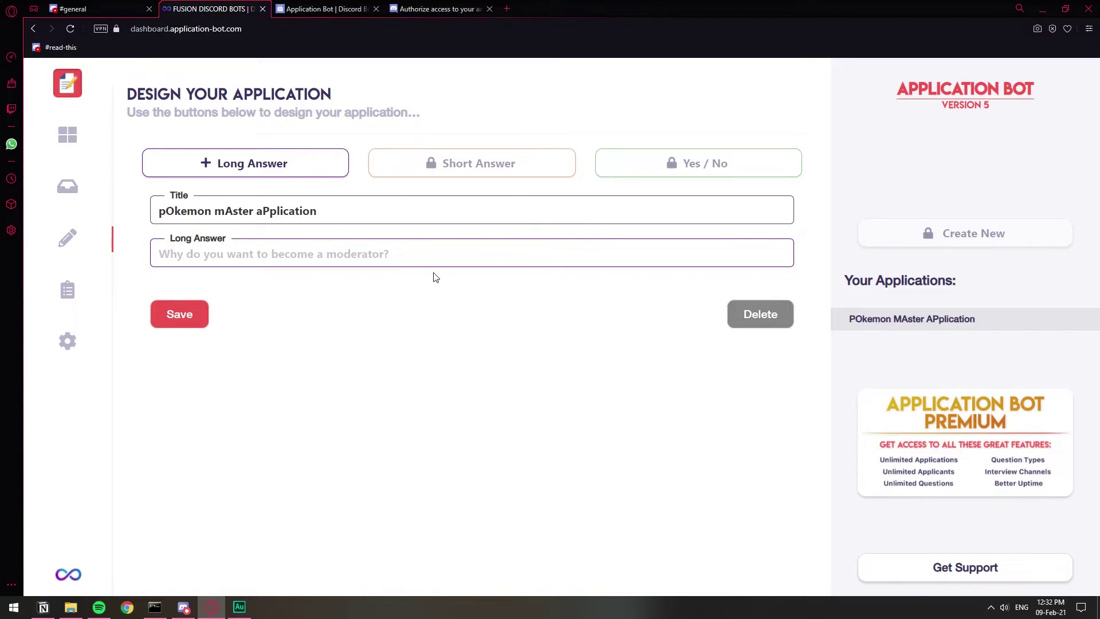
pyautogui.click(201, 257)
pyautogui.write("What's your favorite pokemon?")
pyautogui.click(179, 320)
pyautogui.click(356, 297)
pyautogui.write('What makes a good pokemon Master?')
pyautogui.press('Return')
pyautogui.click(366, 329)
pyautogui.write("What's Pikachu's mom's name?>")
pyautogui.click(194, 396)
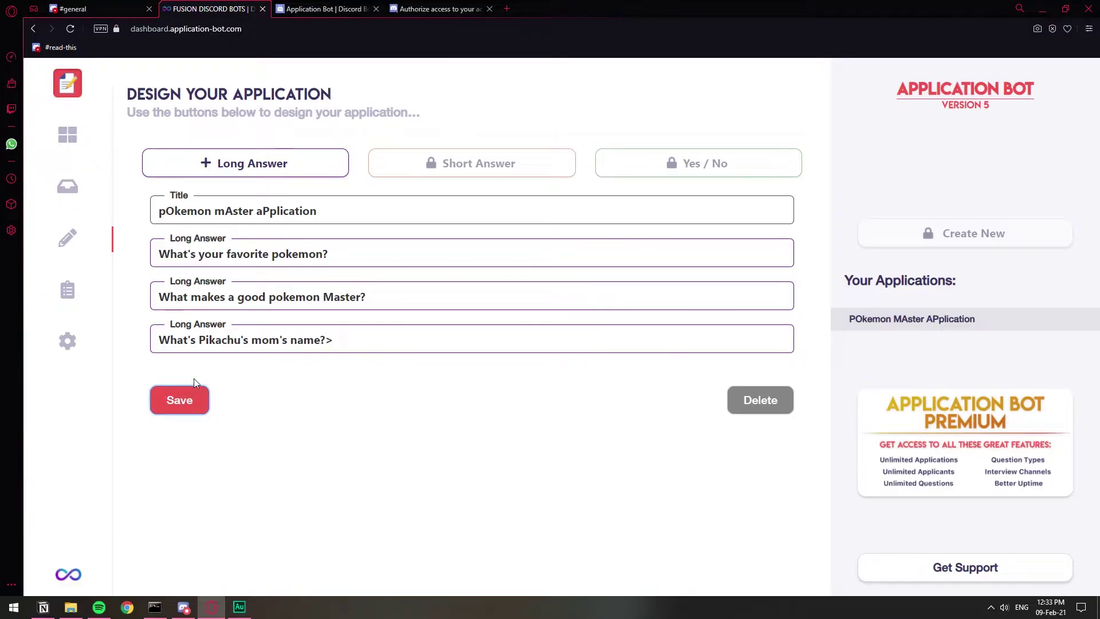
# - Remove the embed from the bot's help reply in Discord and send the %apply command in the general channel
pyautogui.click(91, 8)
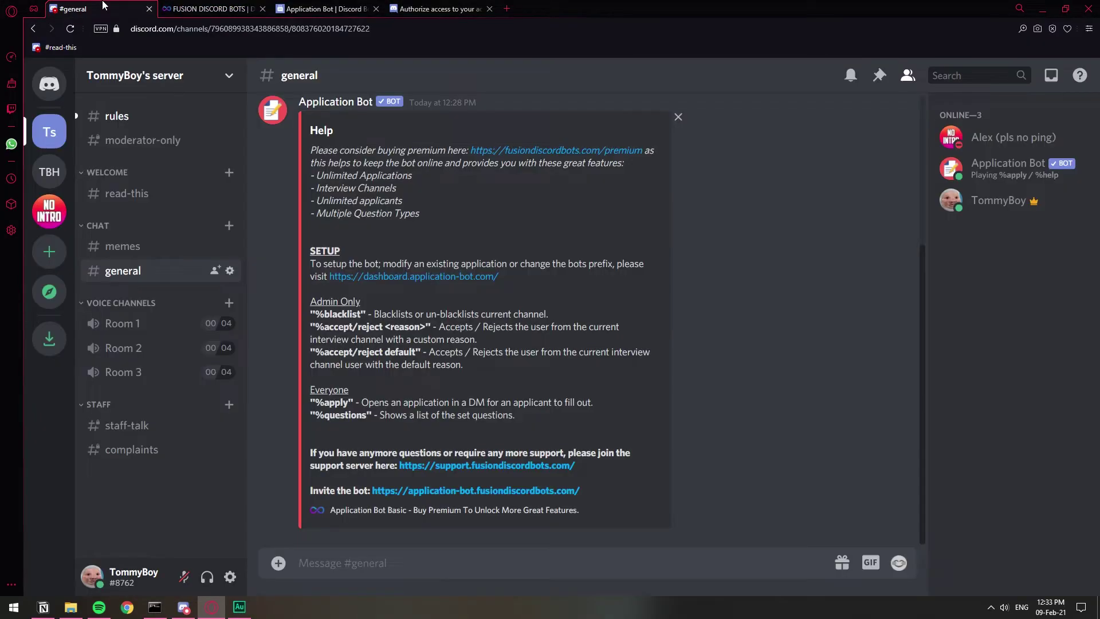
pyautogui.click(679, 117)
pyautogui.click(676, 383)
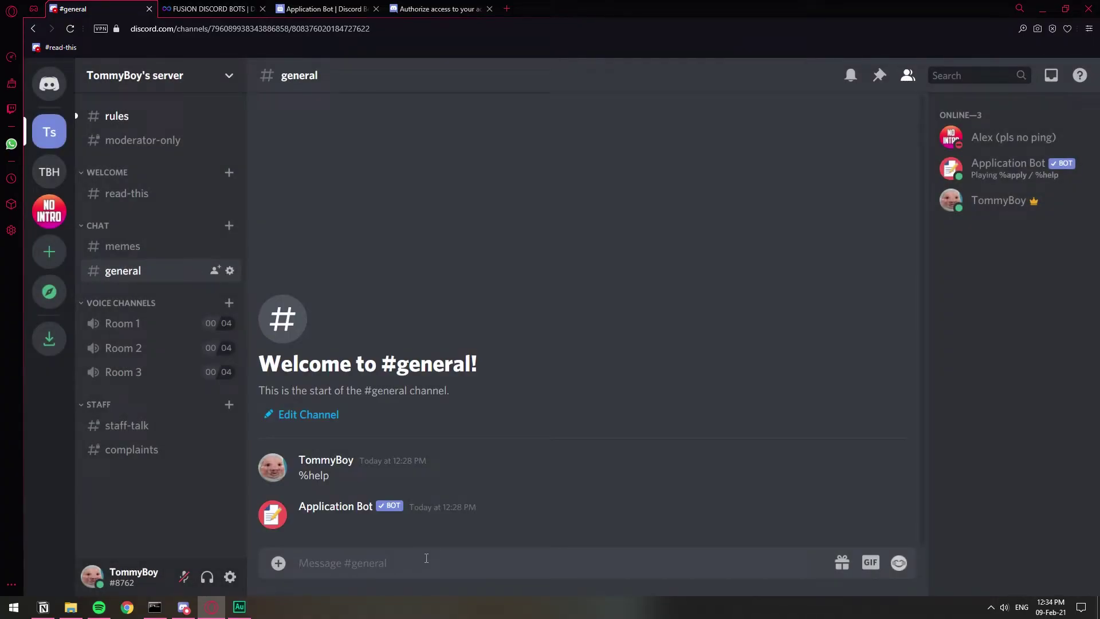
pyautogui.write('%apply')
pyautogui.press('Return')
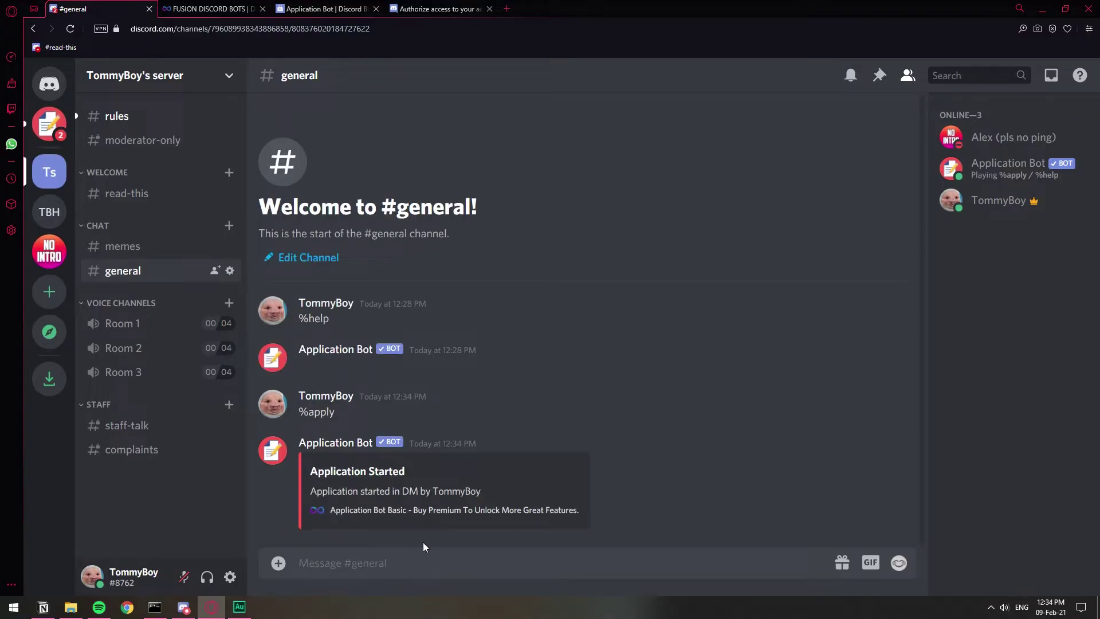
# - Answer the bot's direct-message questions with "squirtle", "yes" and "Patricia", and confirm submitting the application
pyautogui.click(49, 133)
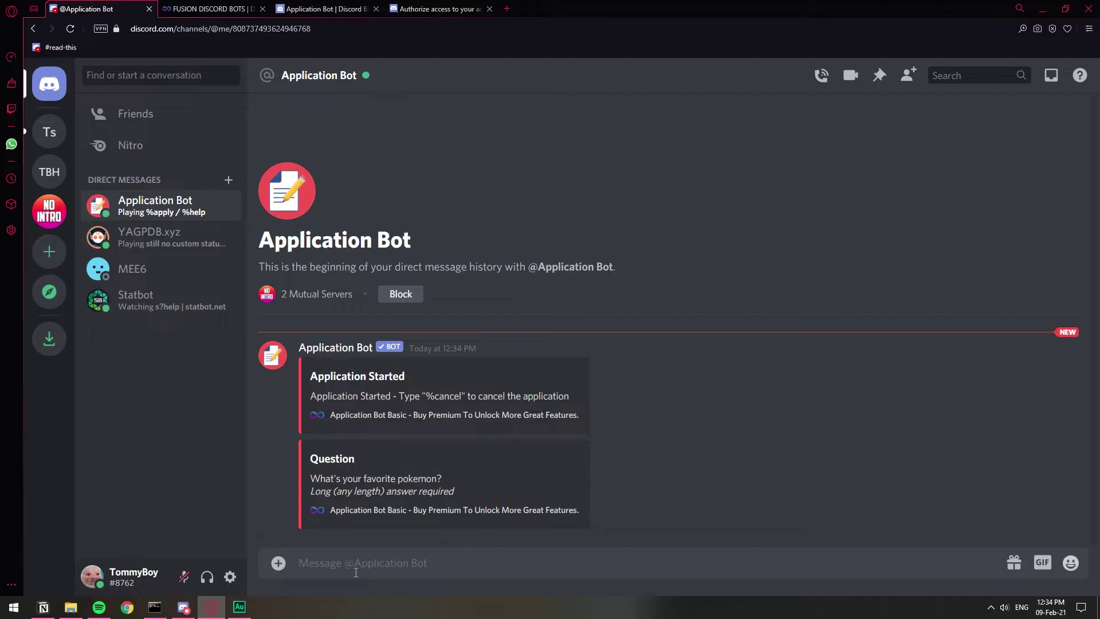
pyautogui.write('squirtle')
pyautogui.press('Return')
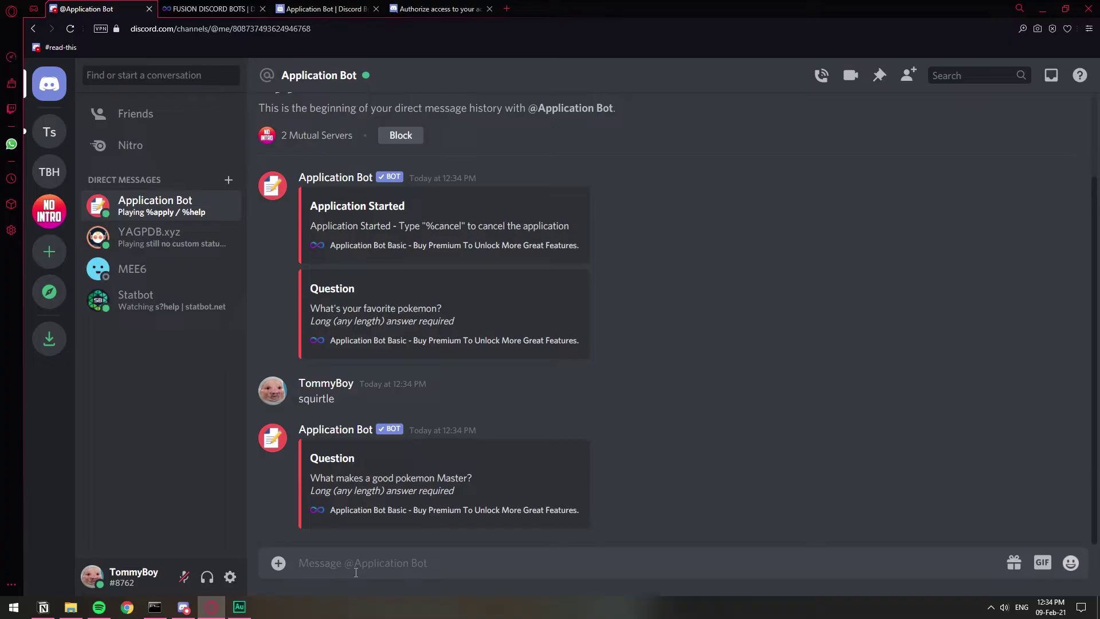
pyautogui.write('yes')
pyautogui.press('Return')
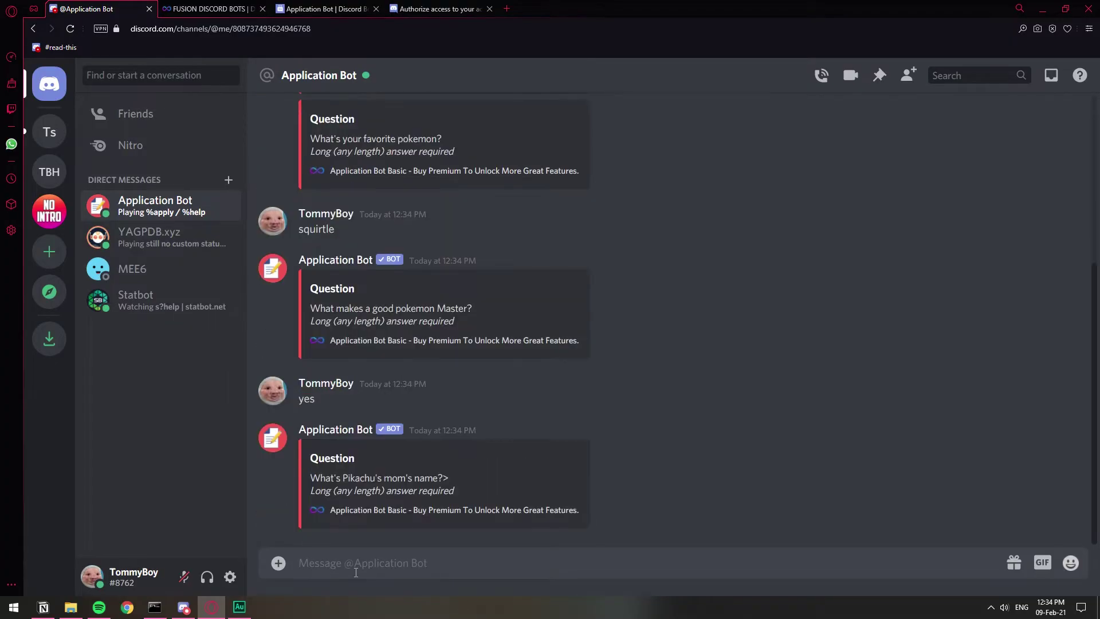
pyautogui.write('Patricia')
pyautogui.press('Return')
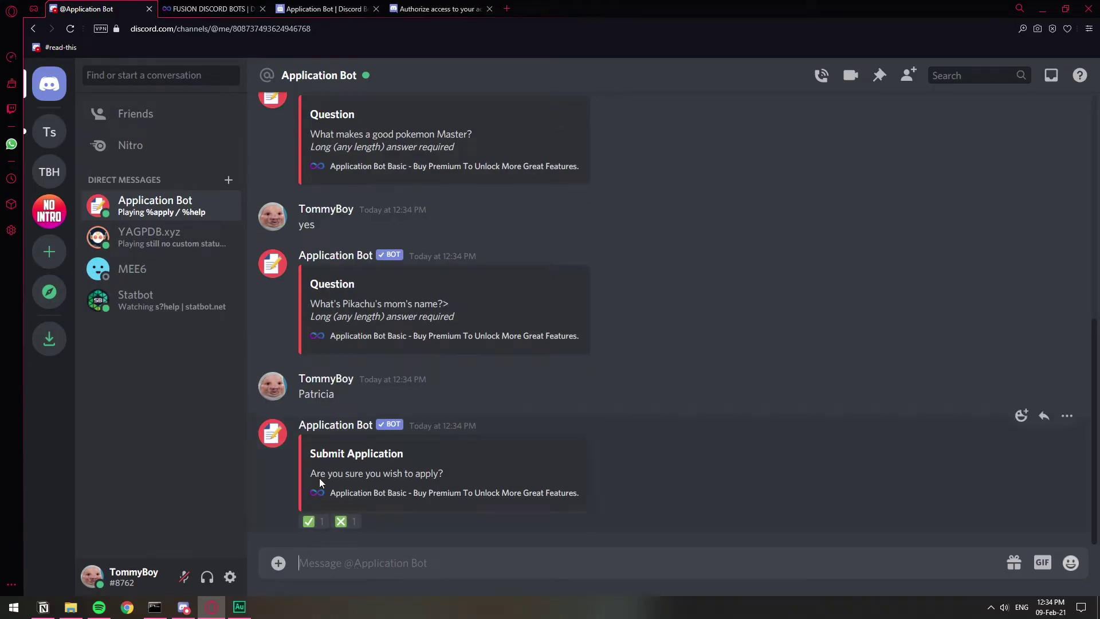
pyautogui.click(314, 520)
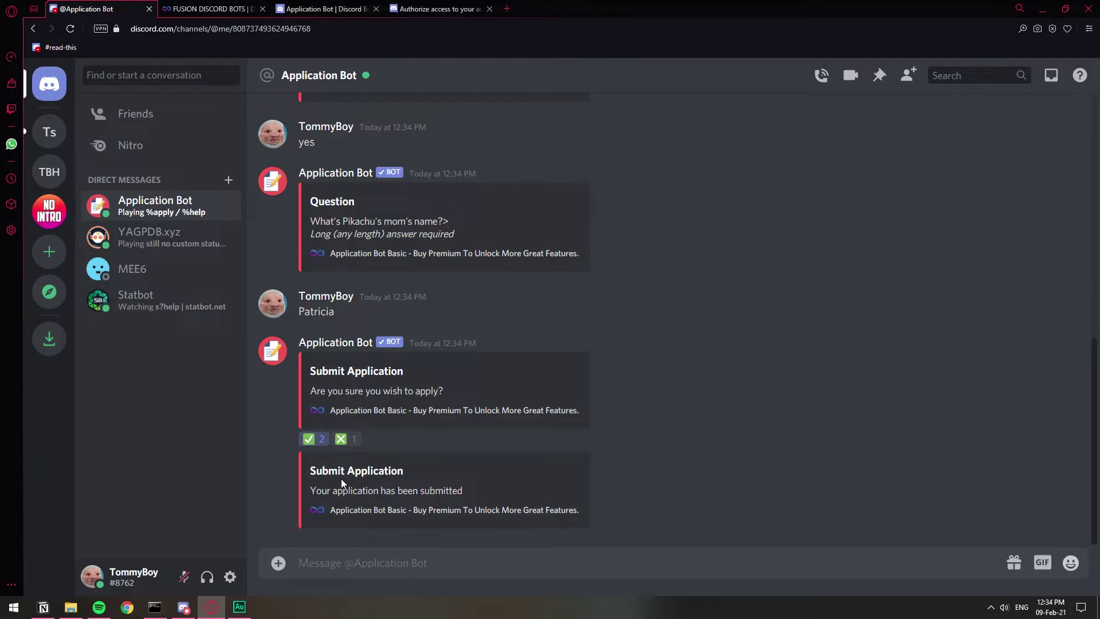
# - Reload the Application Bot dashboard and open the submitted pokemon application for review
pyautogui.click(209, 9)
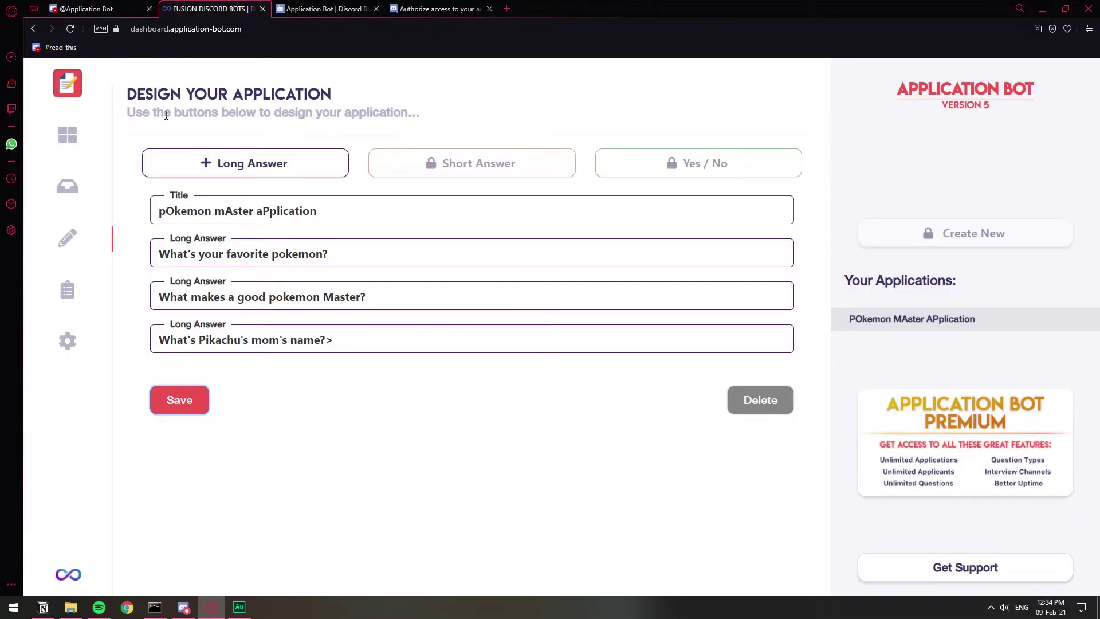
pyautogui.click(73, 302)
pyautogui.click(69, 32)
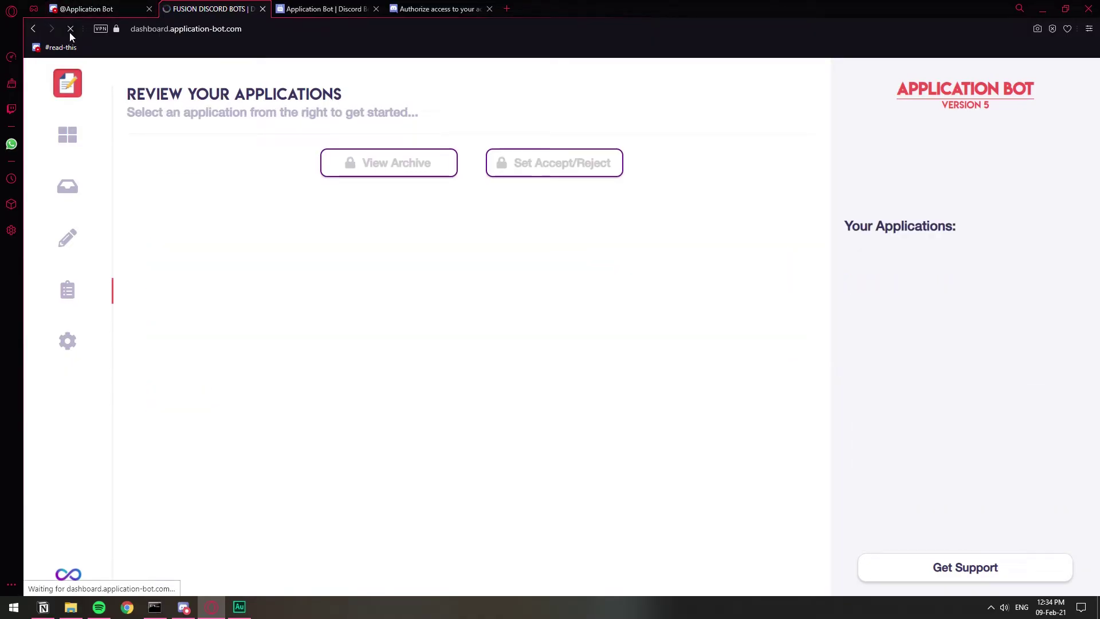
pyautogui.click(56, 293)
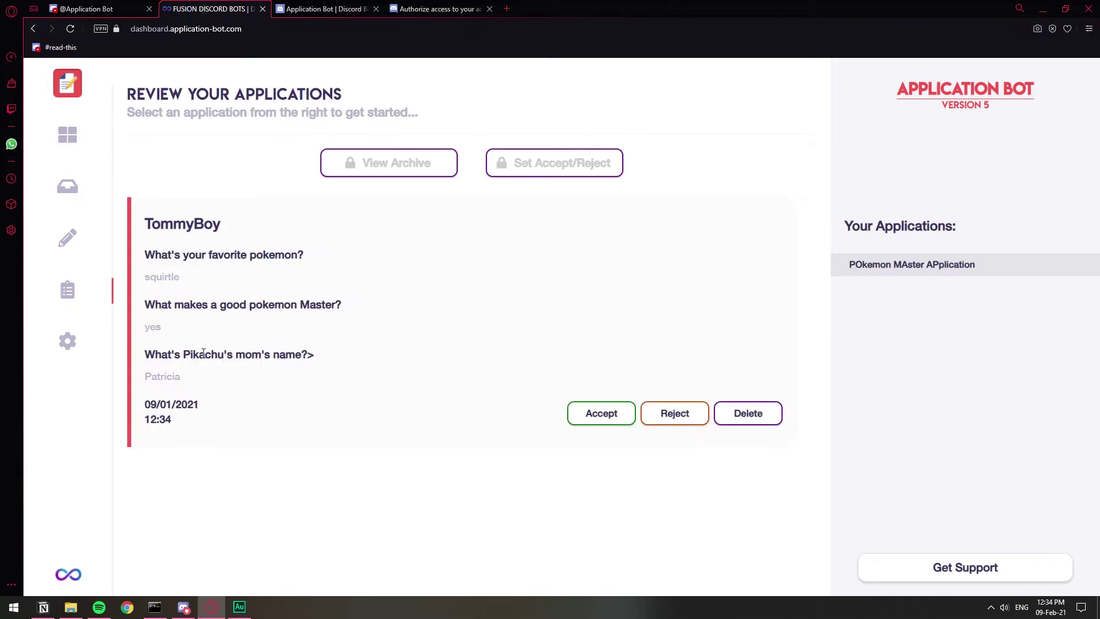
pyautogui.moveTo(166, 224); pyautogui.dragTo(229, 241)
pyautogui.click(180, 218)
pyautogui.click(577, 420)
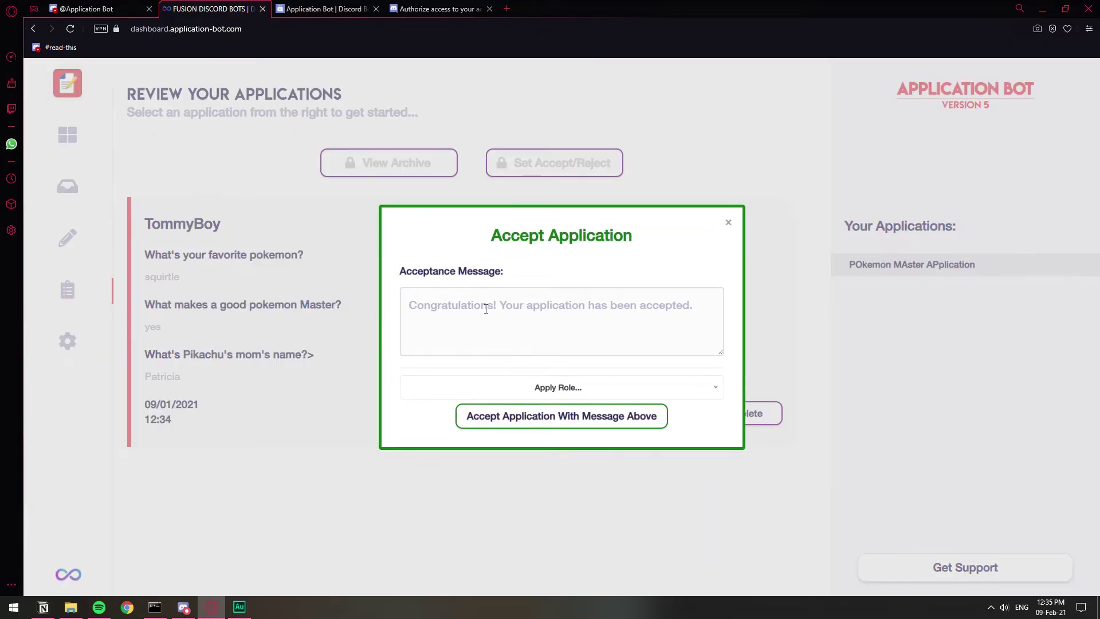
pyautogui.click(506, 306)
pyautogui.click(528, 393)
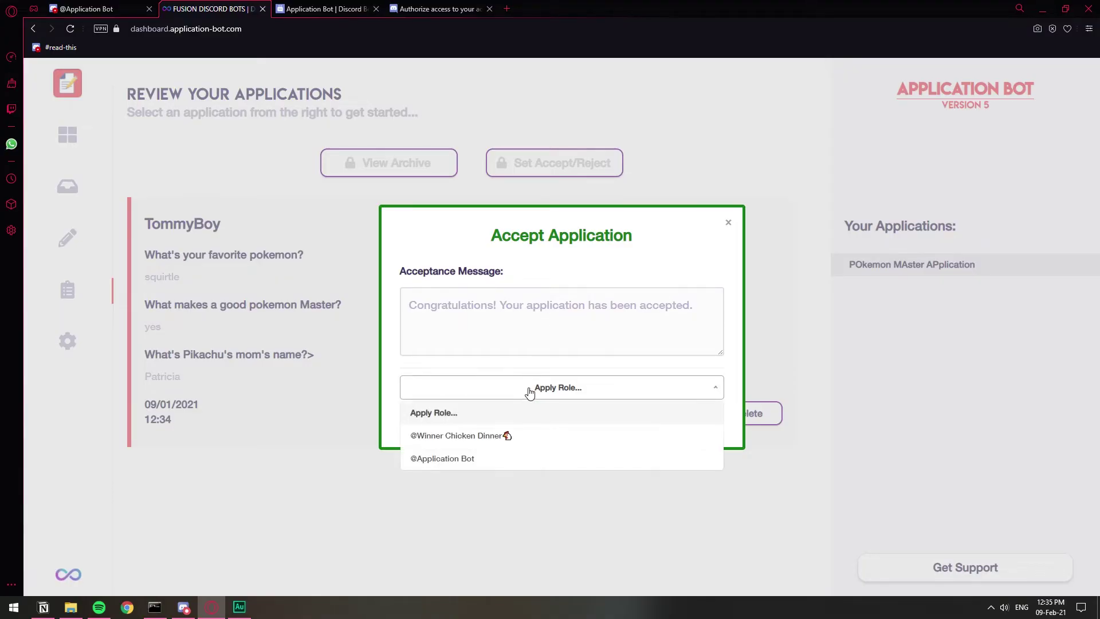
pyautogui.click(509, 437)
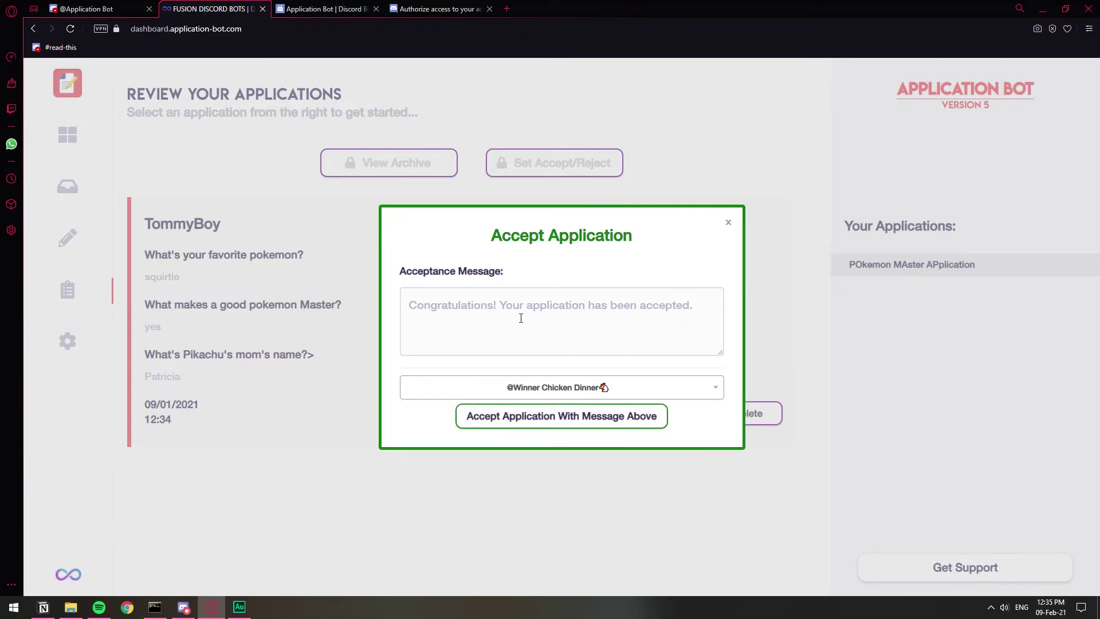
pyautogui.click(521, 423)
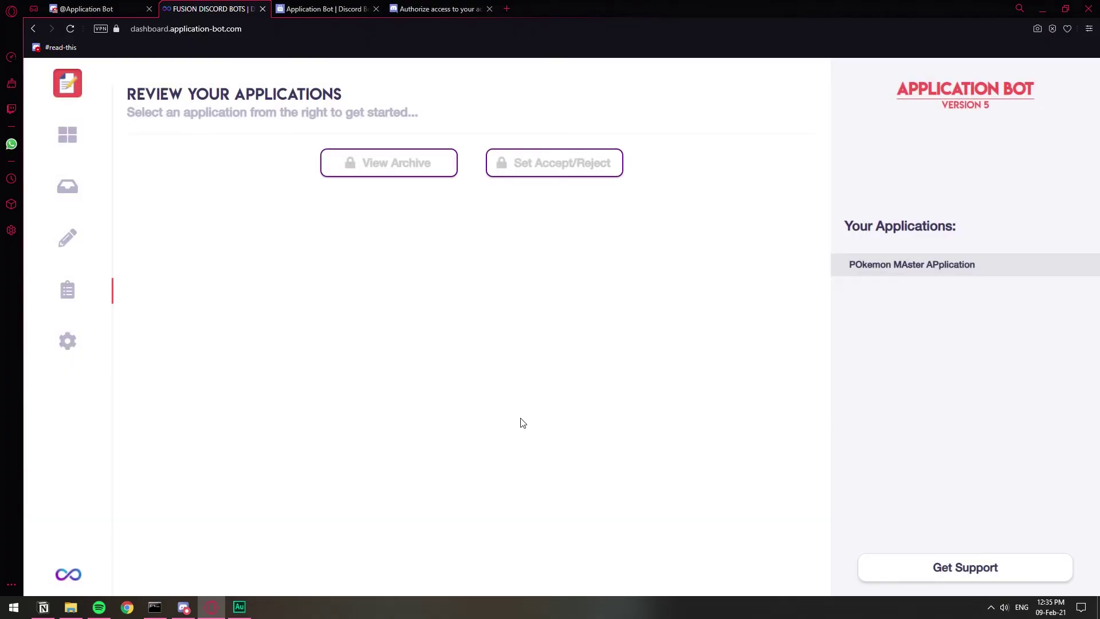
# - Check the direct messages from Application Bot in Discord for the acceptance notice
pyautogui.click(86, 9)
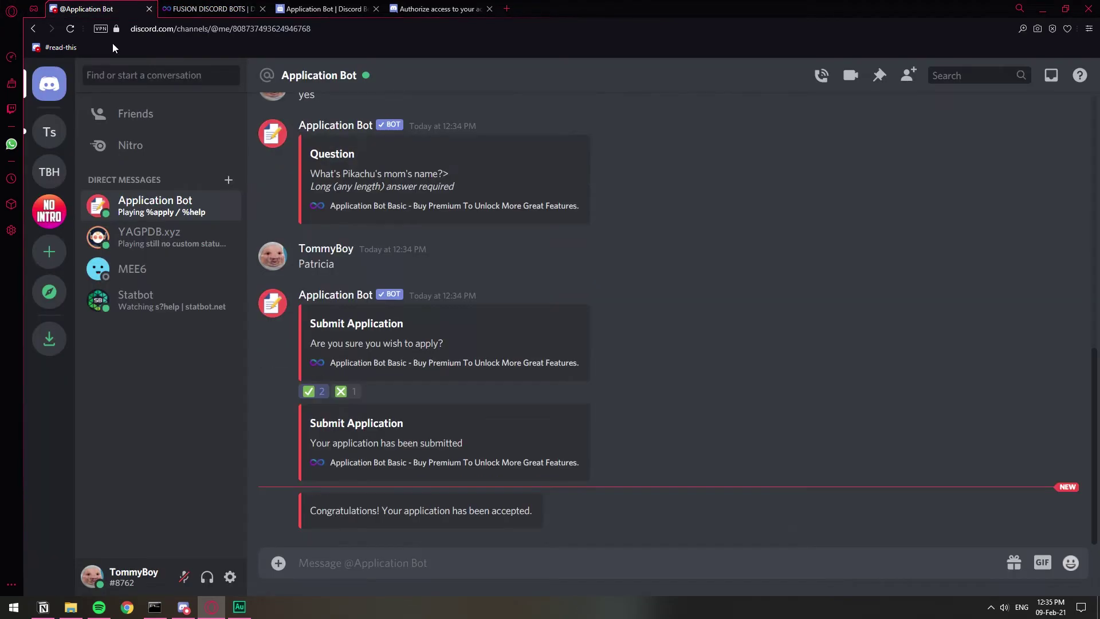
pyautogui.moveTo(310, 510); pyautogui.dragTo(480, 509)
pyautogui.click(480, 509)
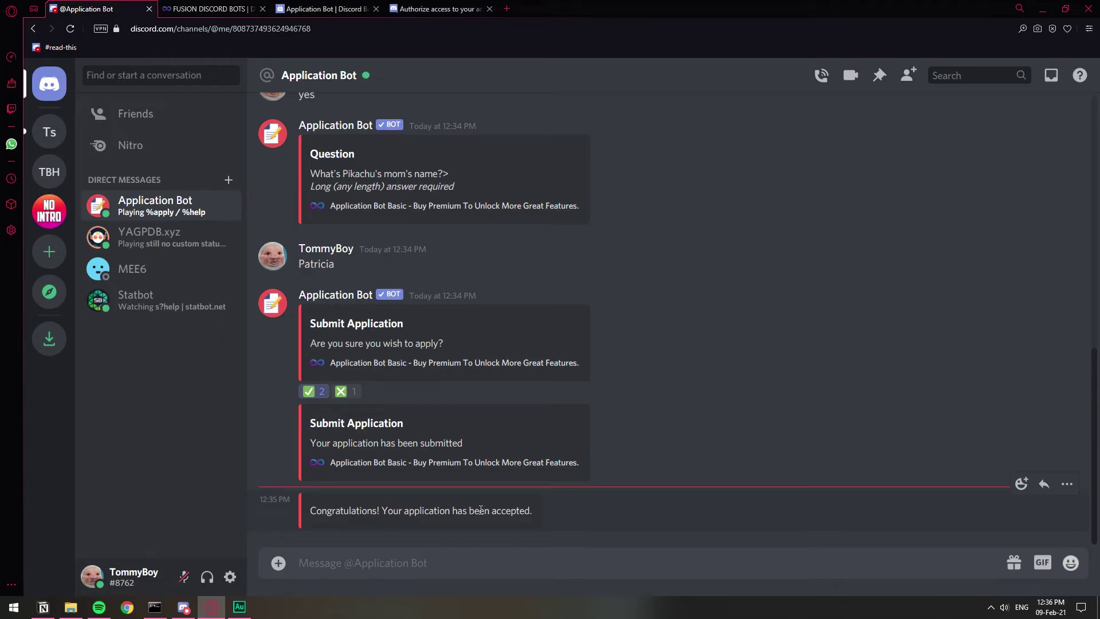